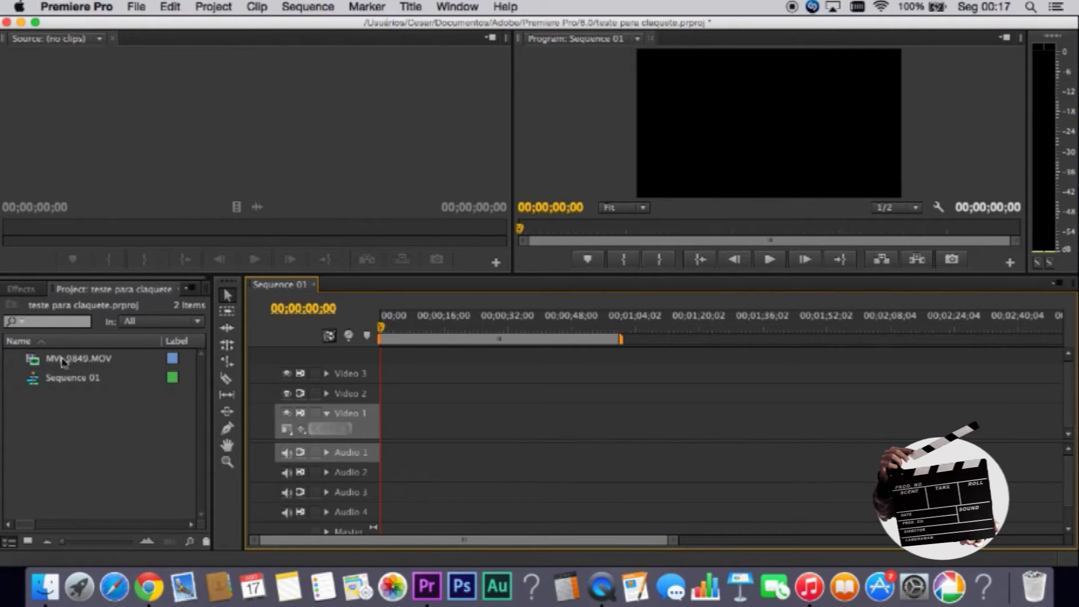
# Add MVI_9849.MOV to the Video 1 and Audio 1 tracks of Sequence 01.
pyautogui.moveTo(66, 362); pyautogui.dragTo(455, 422)
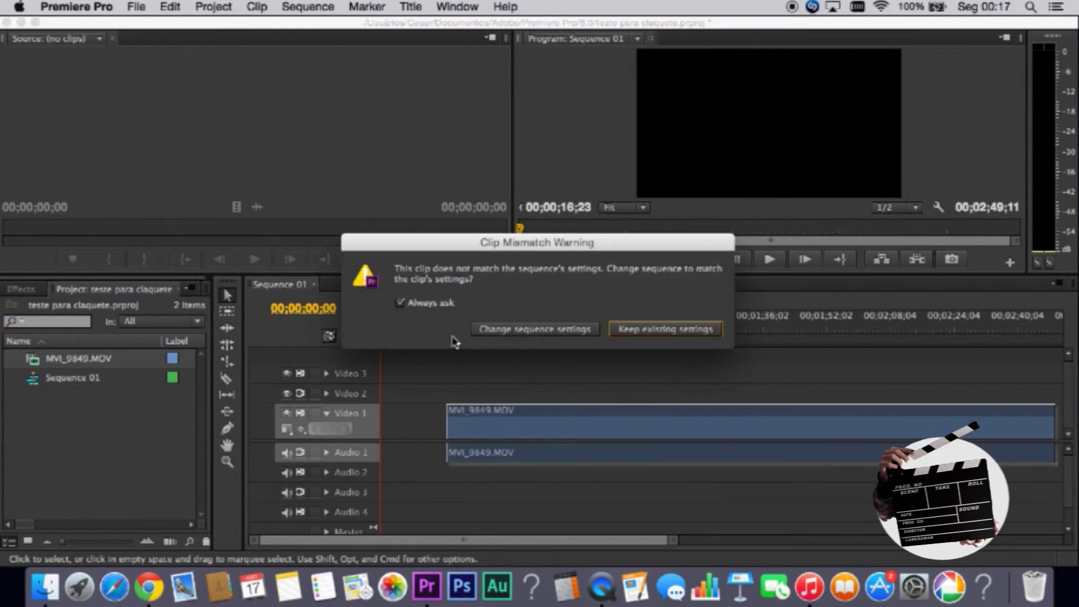
# Keep the sequence's existing settings for MVI_9849.MOV, then scrub through the footage to review it.
pyautogui.click(629, 328)
pyautogui.moveTo(458, 324); pyautogui.dragTo(465, 325)
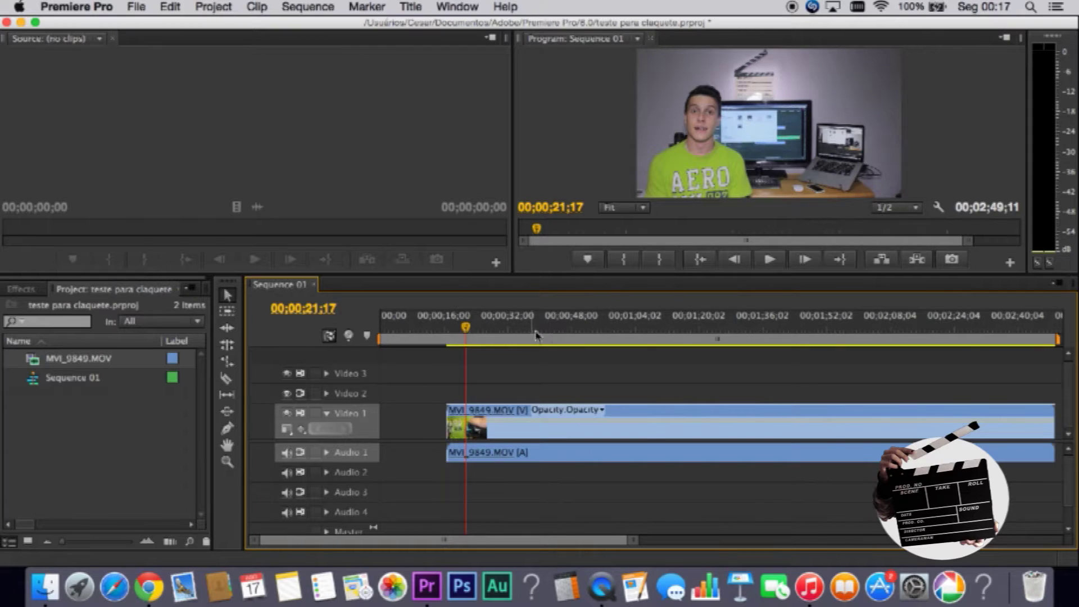
pyautogui.moveTo(531, 331); pyautogui.dragTo(738, 329)
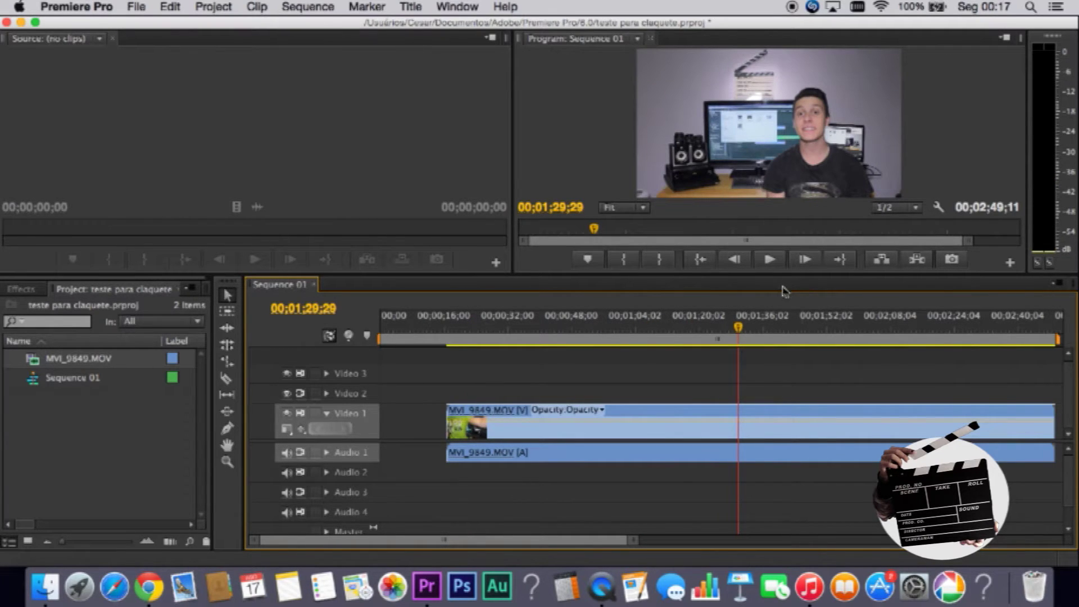
pyautogui.moveTo(739, 326); pyautogui.dragTo(848, 333)
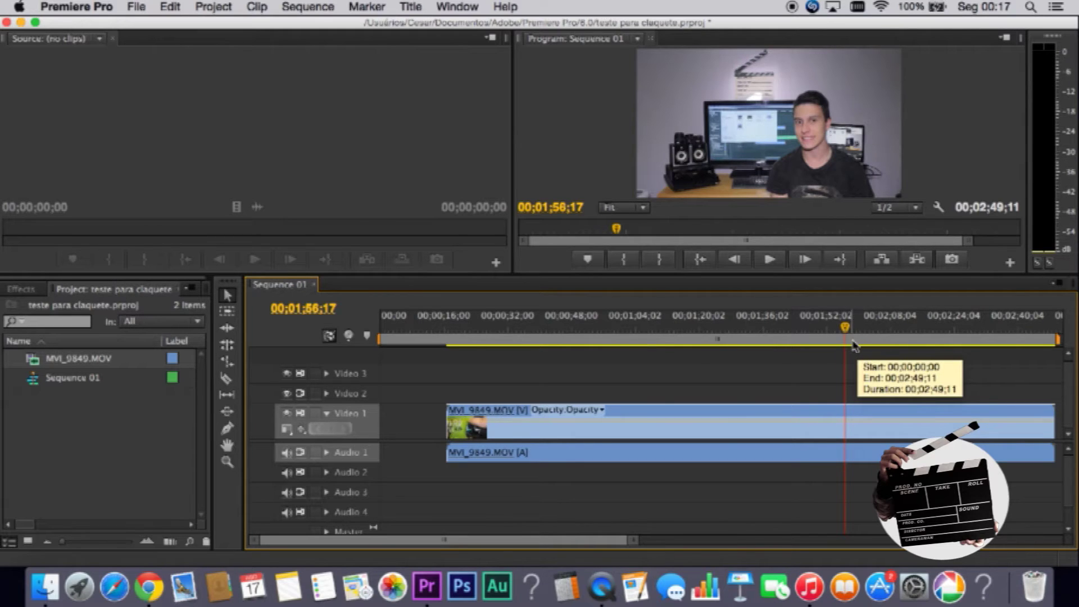
pyautogui.moveTo(845, 331)
pyautogui.mouseDown()
pyautogui.moveTo(949, 330)
pyautogui.moveTo(500, 308)
pyautogui.mouseUp()
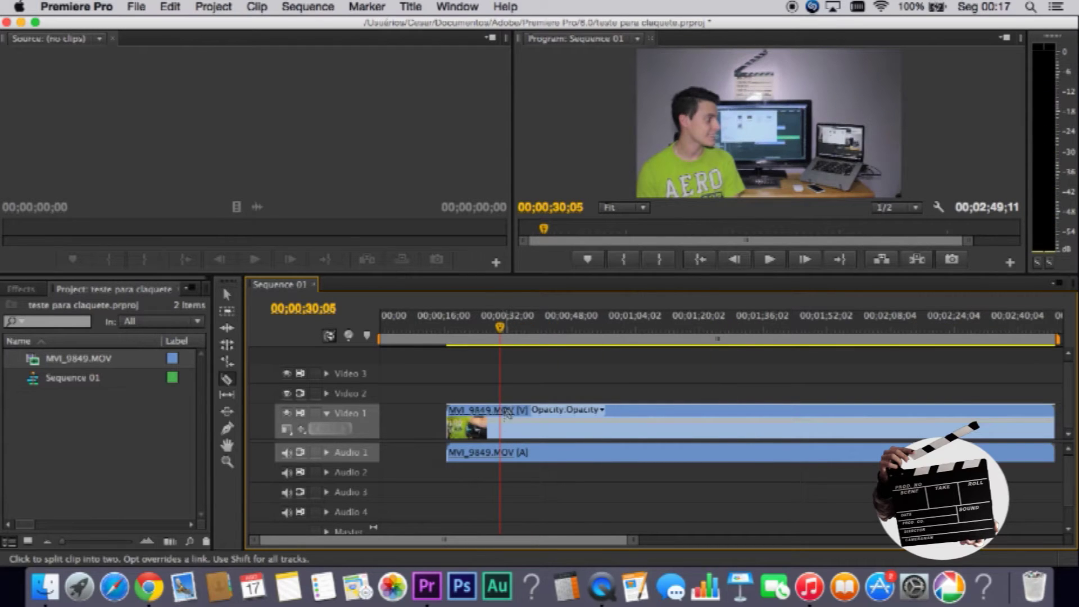
# Remove the footage before 00;00;30;05 and split the clip at 00;00;46;23.
pyautogui.press('super+k')
pyautogui.click(468, 419)
pyautogui.press('Delete')
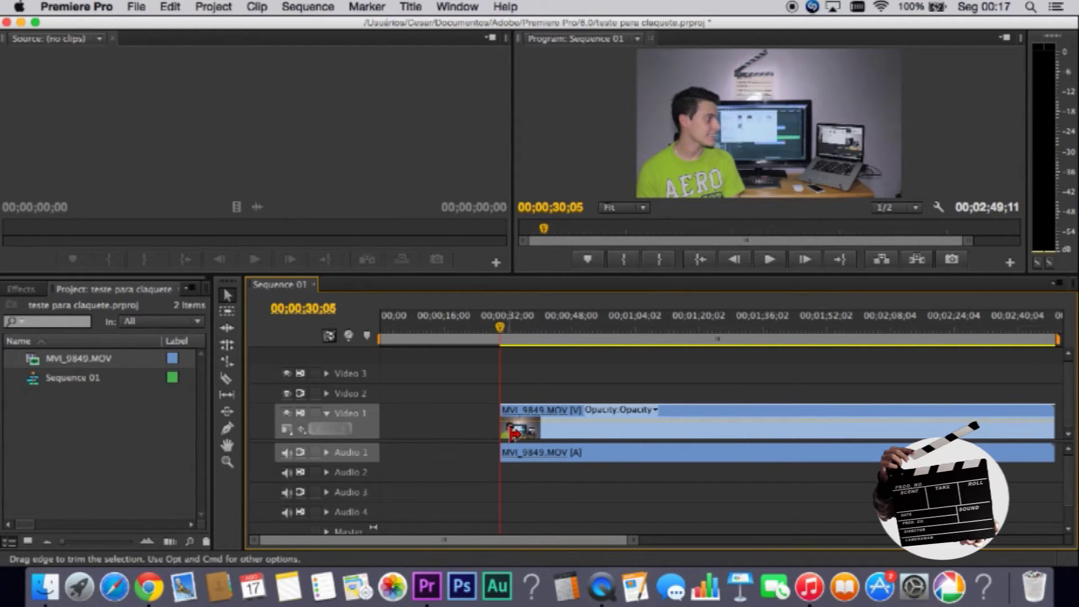
pyautogui.click(530, 327)
pyautogui.moveTo(530, 327); pyautogui.dragTo(566, 326)
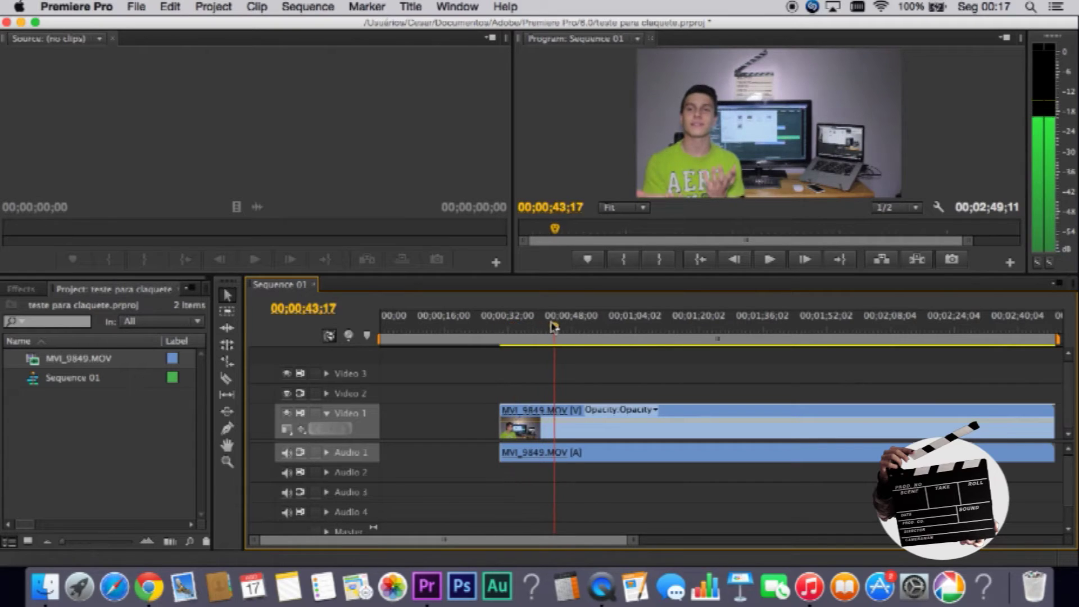
pyautogui.press('super+k')
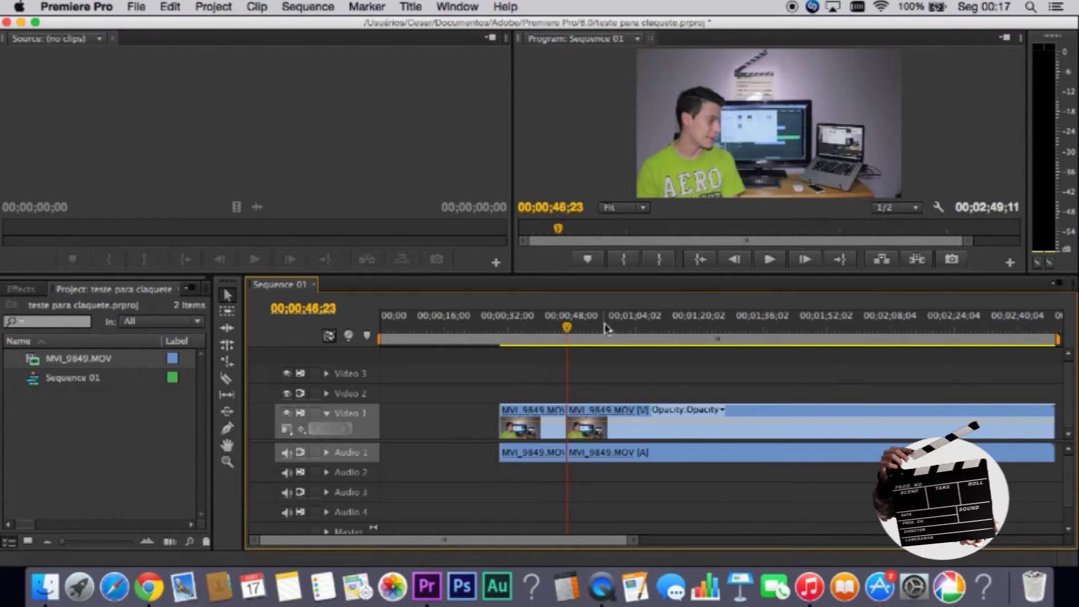
# Cut out the second take with the Razor tool at 00;01;27;05 and 00;01;36;29.
pyautogui.moveTo(568, 328); pyautogui.dragTo(713, 332)
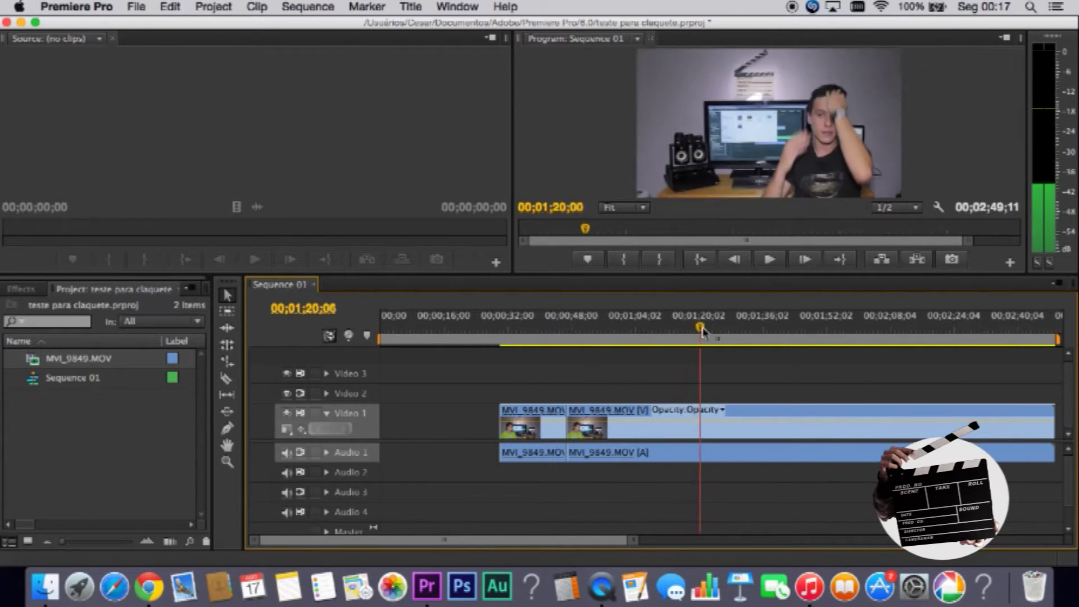
pyautogui.moveTo(712, 333); pyautogui.dragTo(727, 331)
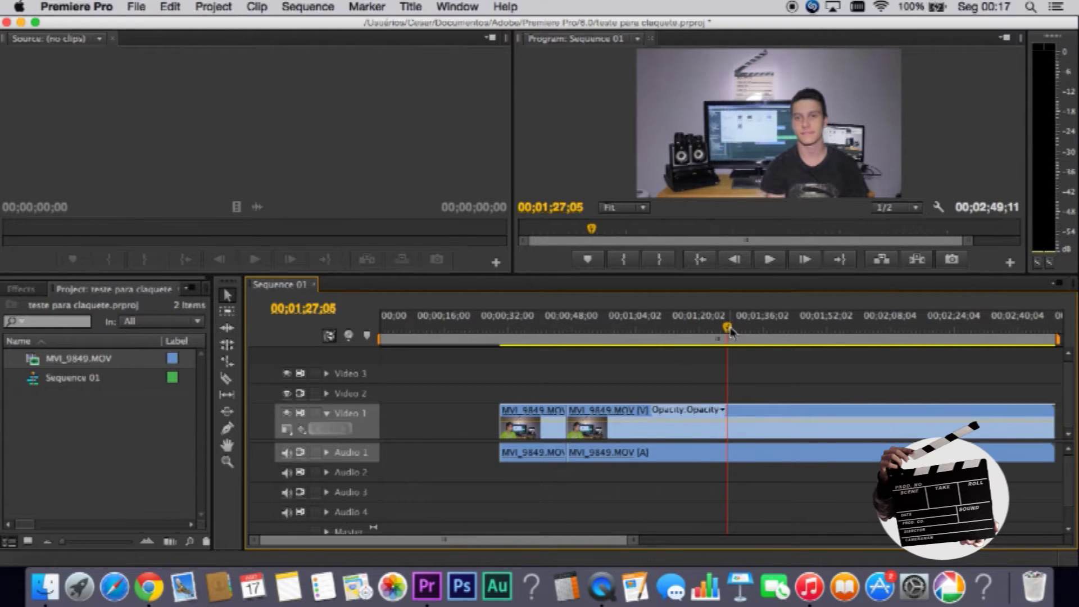
pyautogui.press('c')
pyautogui.click(727, 410)
pyautogui.press('v')
pyautogui.click(745, 330)
pyautogui.moveTo(749, 331); pyautogui.dragTo(766, 330)
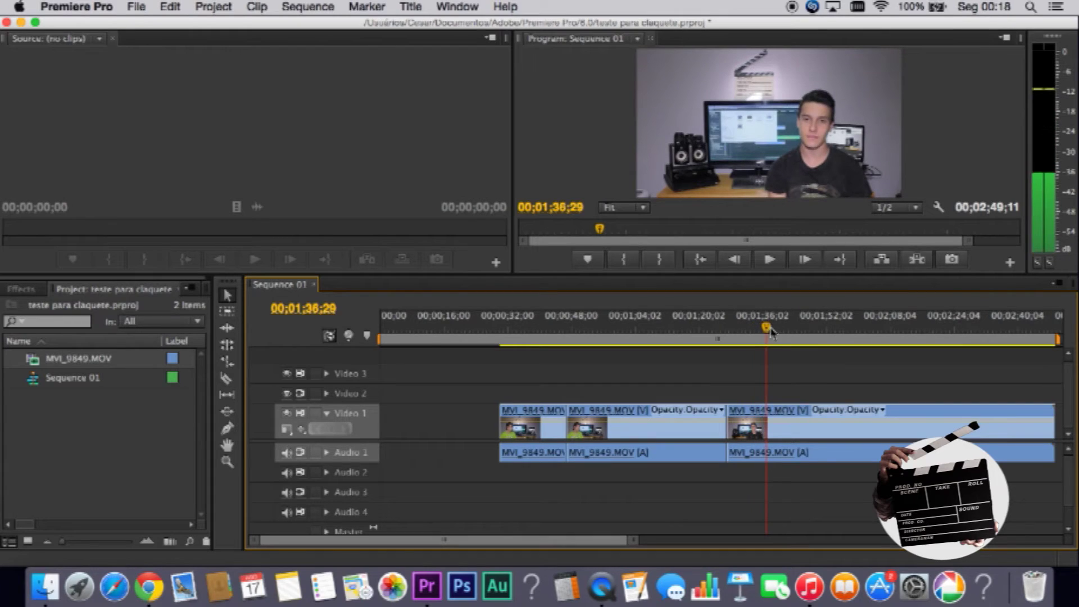
pyautogui.press('c')
pyautogui.click(767, 430)
# Delete the unused pieces and place the second take on Video 2 over the first.
pyautogui.press('v')
pyautogui.click(659, 430)
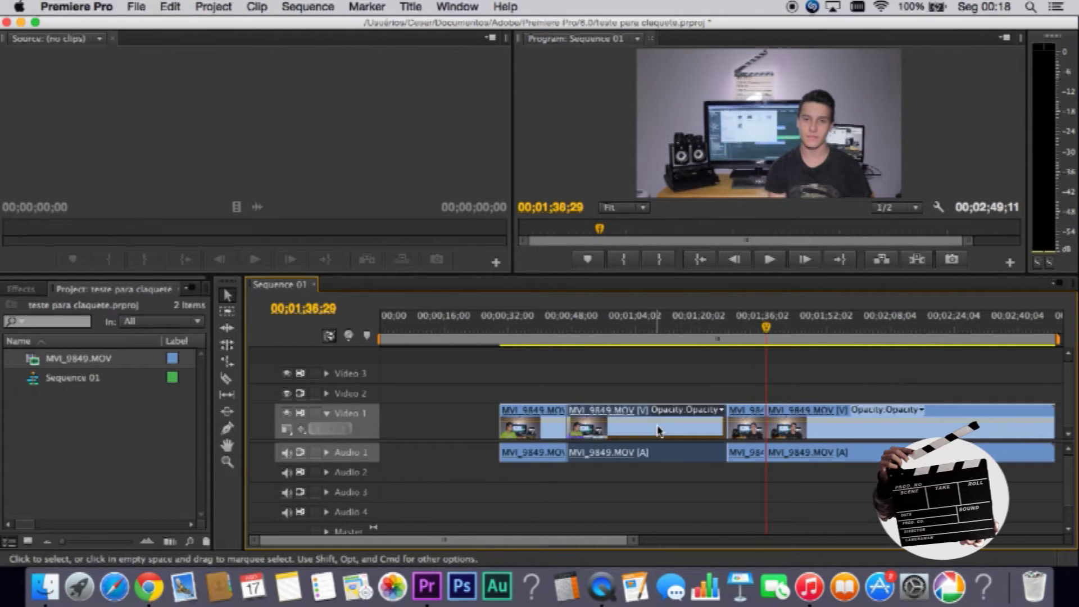
pyautogui.press('Delete')
pyautogui.click(835, 437)
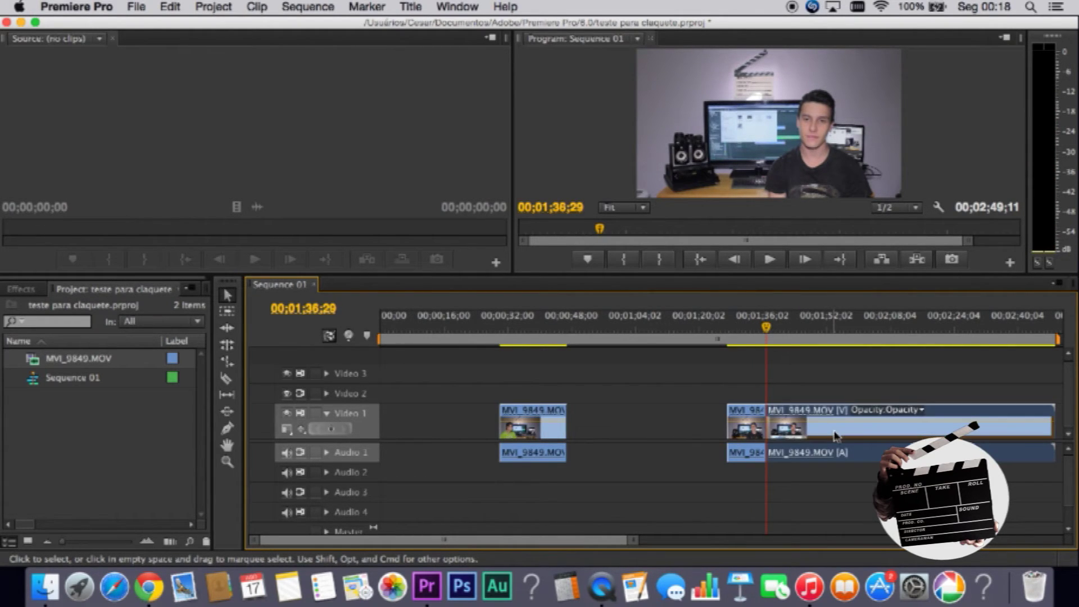
pyautogui.press('Delete')
pyautogui.moveTo(744, 431)
pyautogui.mouseDown()
pyautogui.moveTo(516, 397)
pyautogui.moveTo(580, 462)
pyautogui.moveTo(532, 470)
pyautogui.mouseUp()
pyautogui.click(537, 326)
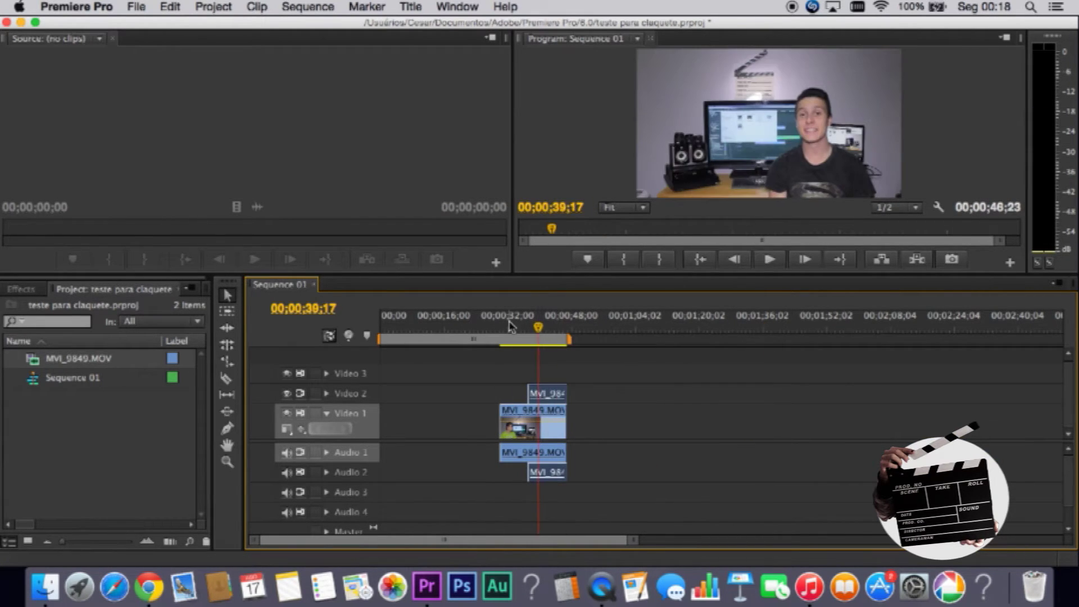
# Apply the Crop effect to the Video 2 clip.
pyautogui.click(9, 289)
pyautogui.click(61, 308)
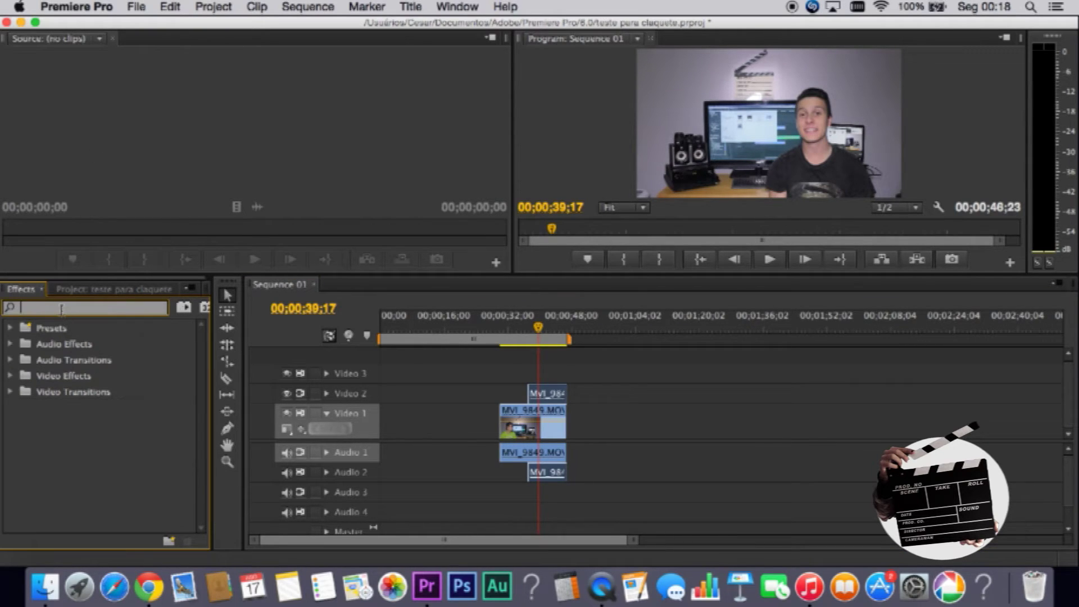
pyautogui.write('crop')
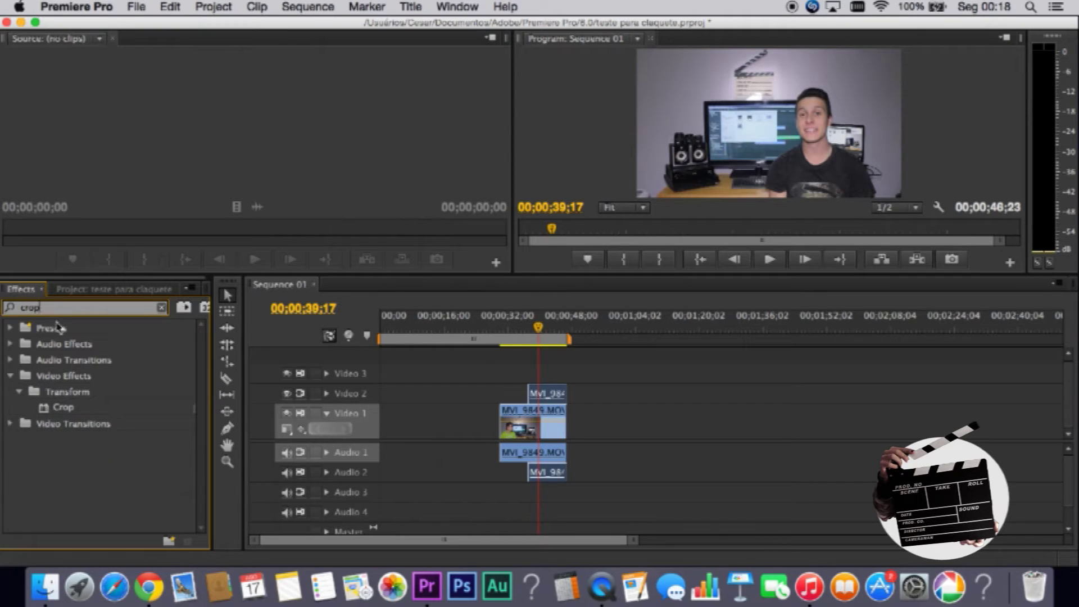
pyautogui.moveTo(66, 413); pyautogui.dragTo(546, 394)
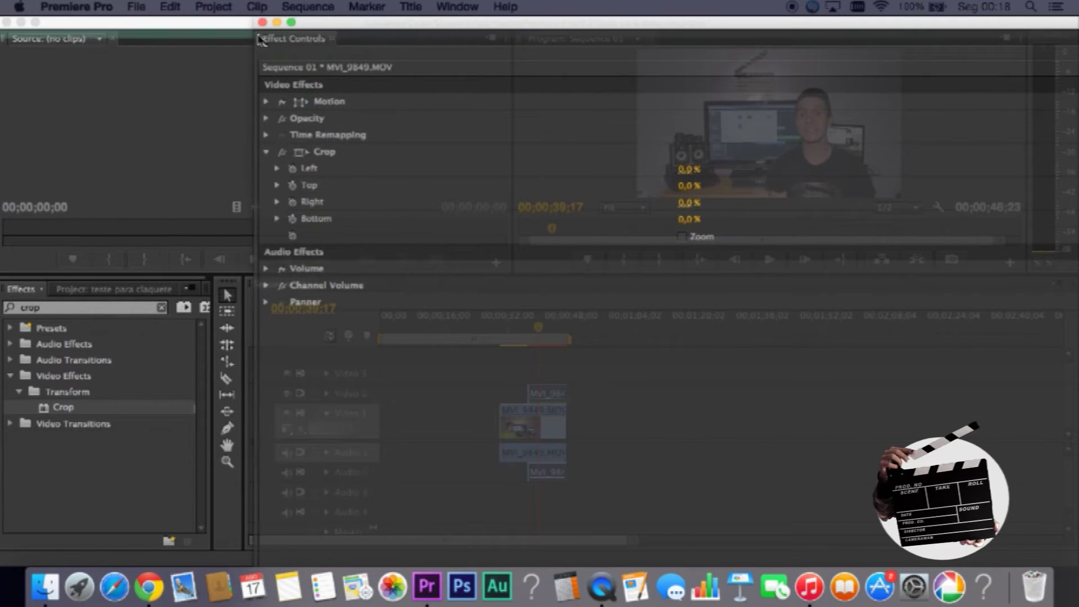
# Set the top clip's Crop Left to 46% so both takes sit side by side.
pyautogui.moveTo(269, 33); pyautogui.dragTo(151, 78)
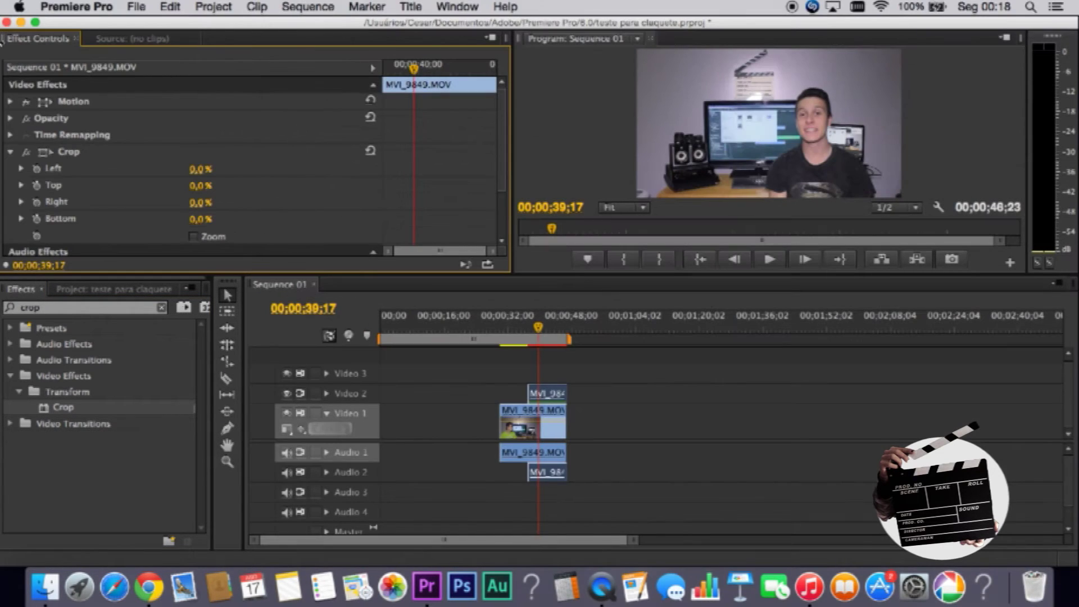
pyautogui.scroll(-4, 101, 212)
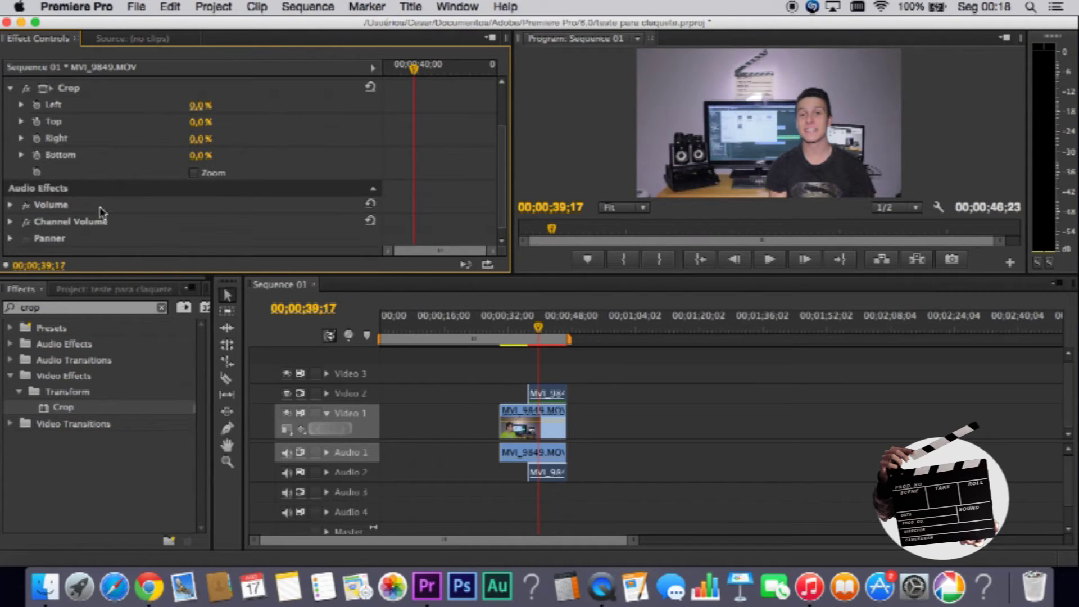
pyautogui.scroll(2, 105, 209)
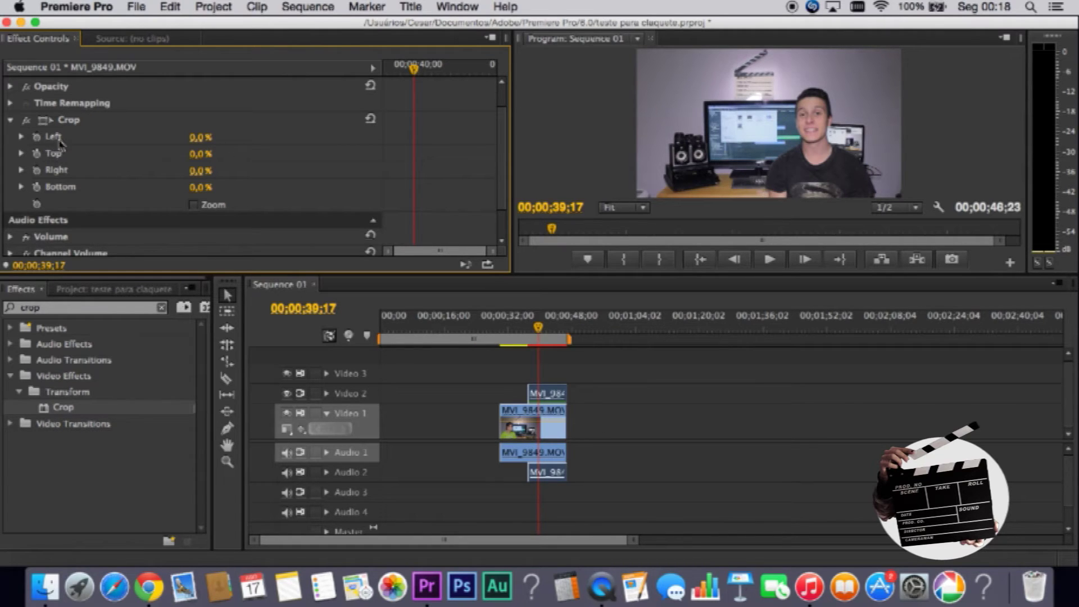
pyautogui.moveTo(200, 170); pyautogui.dragTo(191, 171)
pyautogui.moveTo(195, 138); pyautogui.dragTo(236, 138)
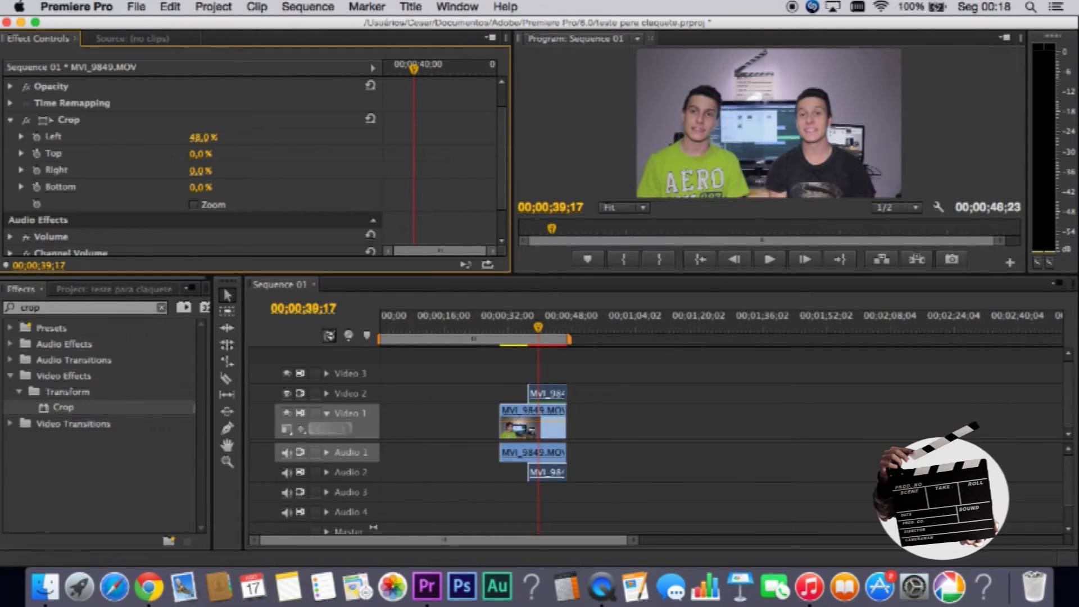
pyautogui.moveTo(204, 137); pyautogui.dragTo(198, 138)
pyautogui.click(113, 308)
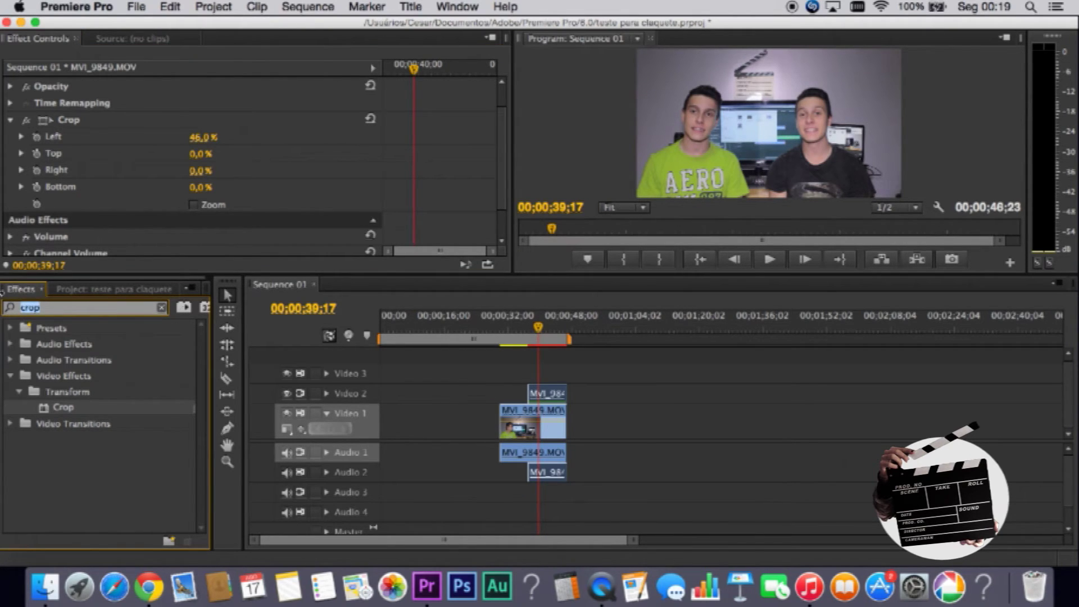
# Apply RGB Curves to the Video 2 clip and tune a Master curve point to match brightness.
pyautogui.write('curves')
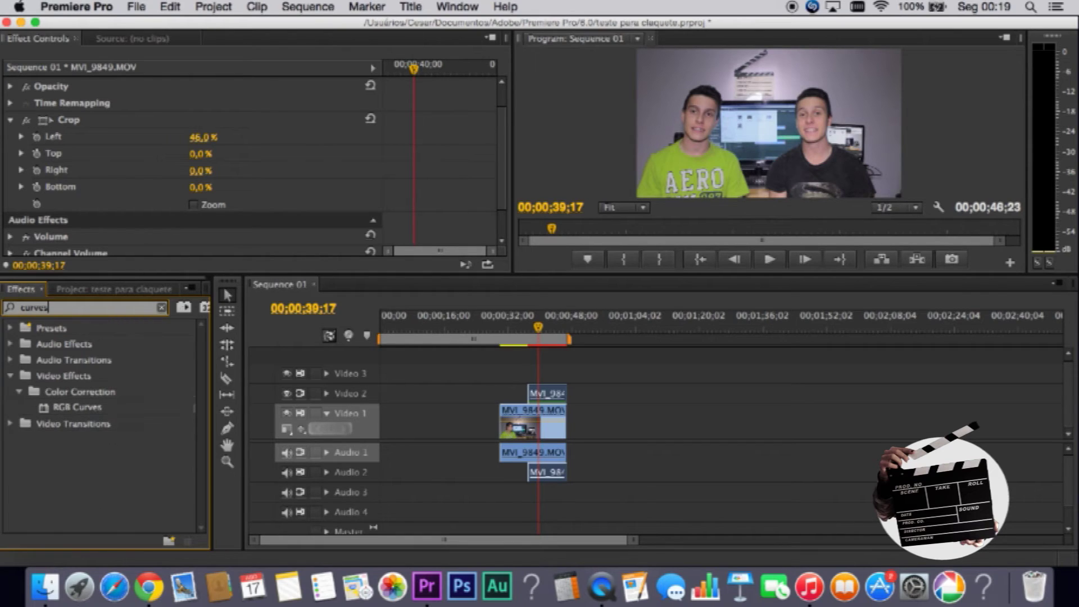
pyautogui.moveTo(76, 406); pyautogui.dragTo(537, 394)
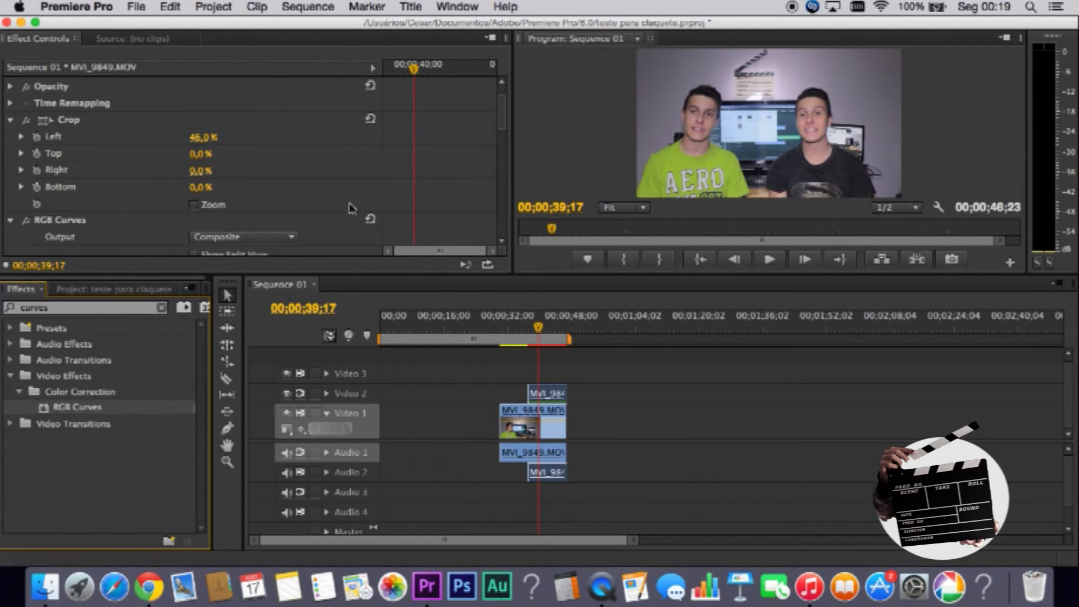
pyautogui.moveTo(504, 116); pyautogui.dragTo(482, 158)
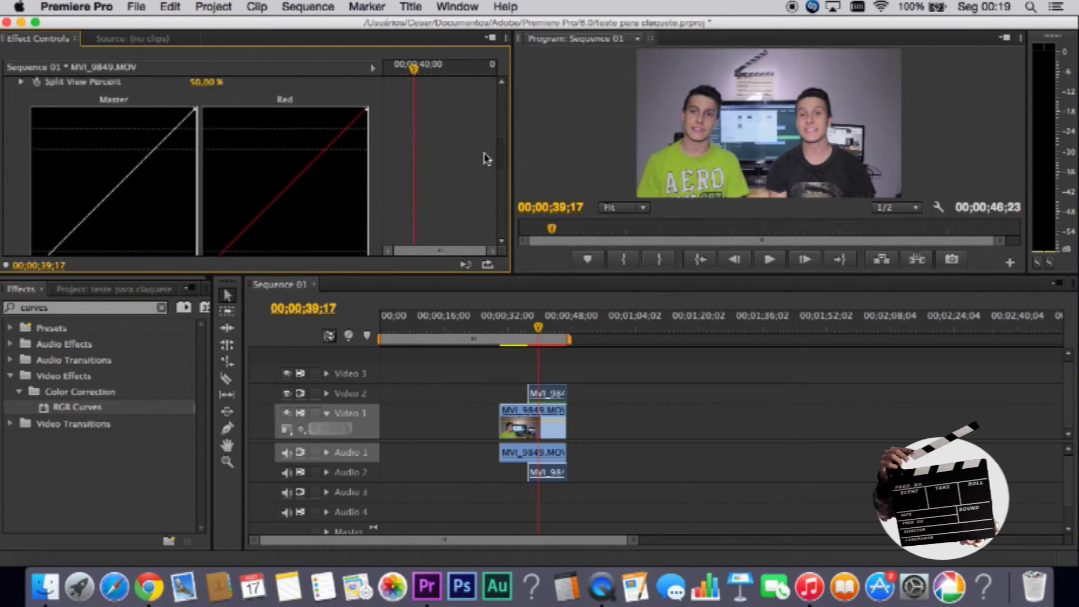
pyautogui.moveTo(83, 199); pyautogui.dragTo(72, 194)
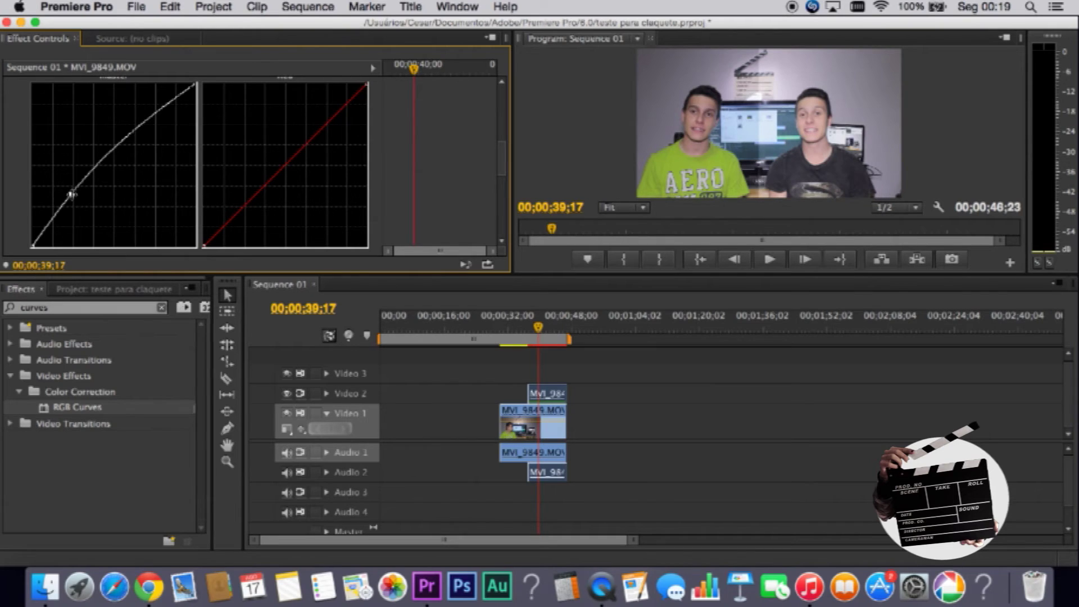
pyautogui.moveTo(71, 193); pyautogui.dragTo(83, 207)
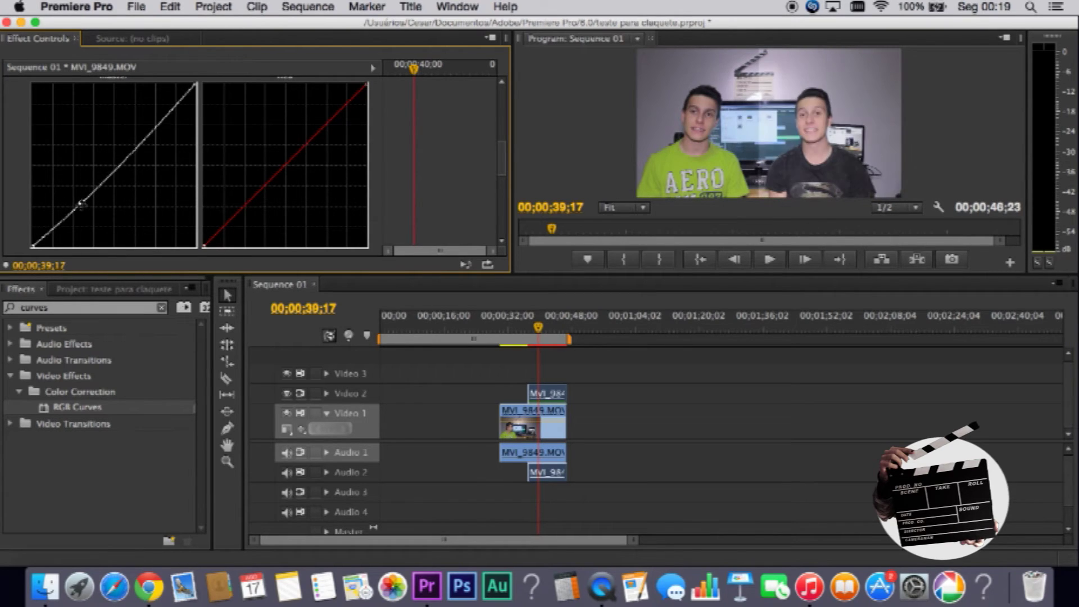
pyautogui.moveTo(83, 207); pyautogui.dragTo(80, 207)
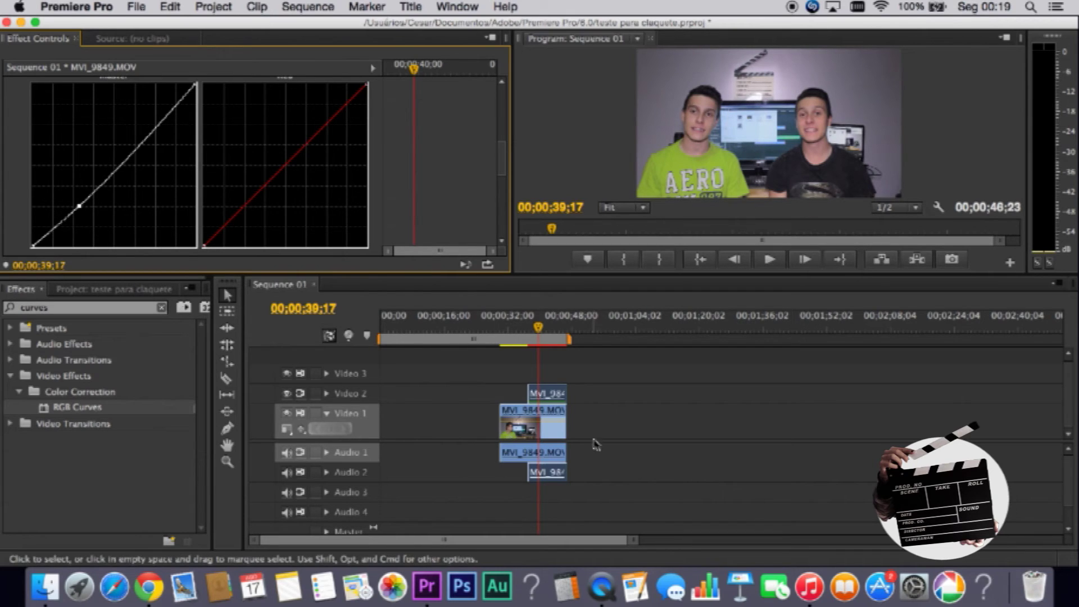
pyautogui.moveTo(538, 327)
pyautogui.mouseDown()
pyautogui.moveTo(562, 329)
pyautogui.moveTo(548, 330)
pyautogui.mouseUp()
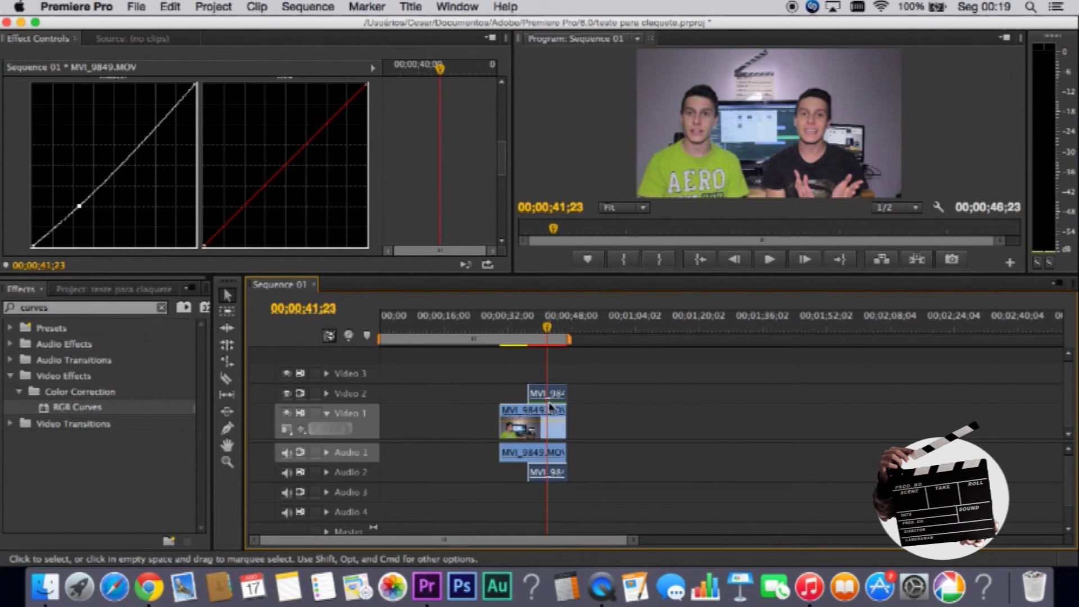
# Extend the top clip's start earlier and shorten its end, together with its audio.
pyautogui.click(530, 395)
pyautogui.moveTo(529, 395); pyautogui.dragTo(521, 395)
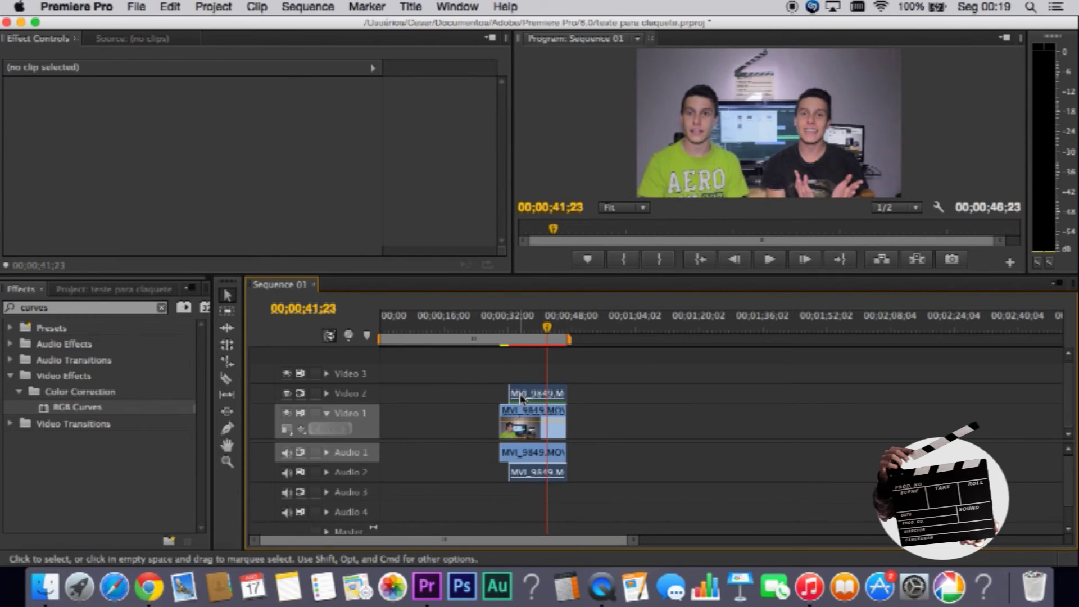
pyautogui.click(539, 336)
pyautogui.moveTo(538, 336); pyautogui.dragTo(529, 335)
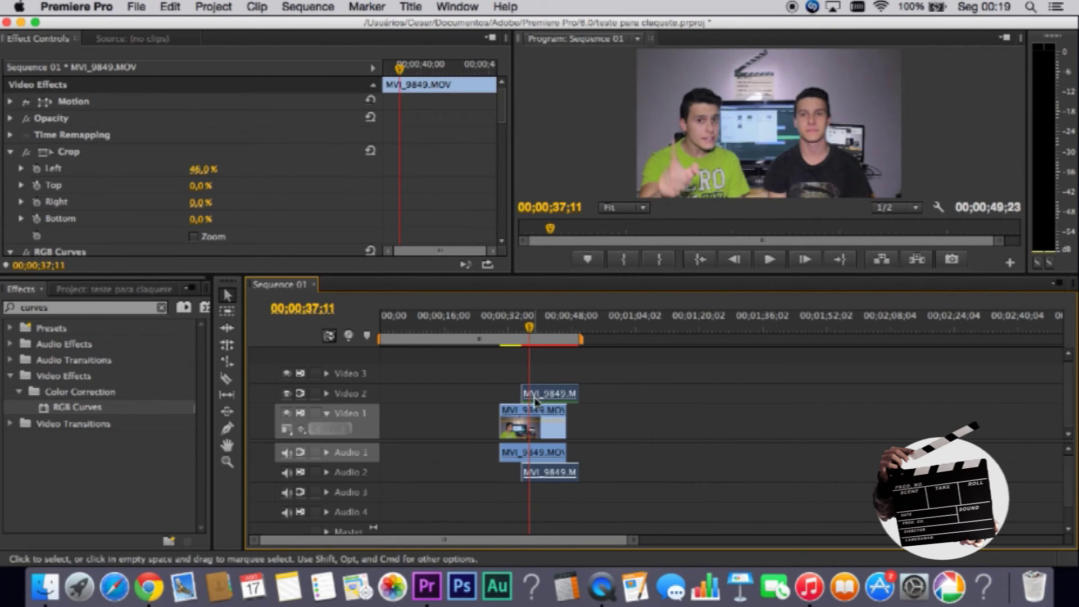
pyautogui.moveTo(522, 393); pyautogui.dragTo(513, 394)
pyautogui.moveTo(528, 328); pyautogui.dragTo(516, 329)
pyautogui.moveTo(577, 394); pyautogui.dragTo(538, 392)
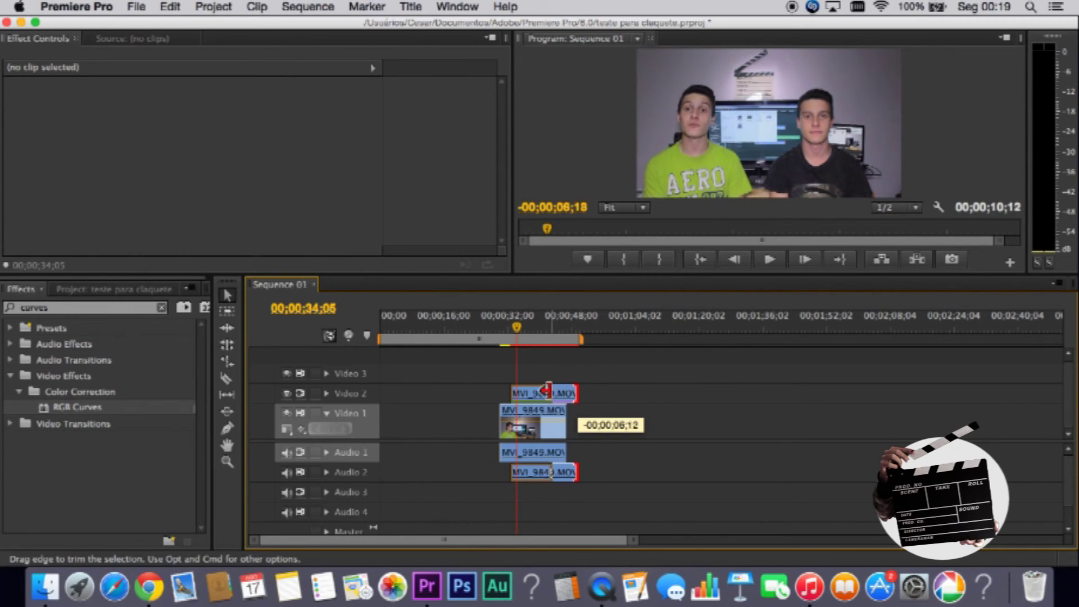
# Play back the clone section and nudge the top clip's start slightly earlier.
pyautogui.press('space')
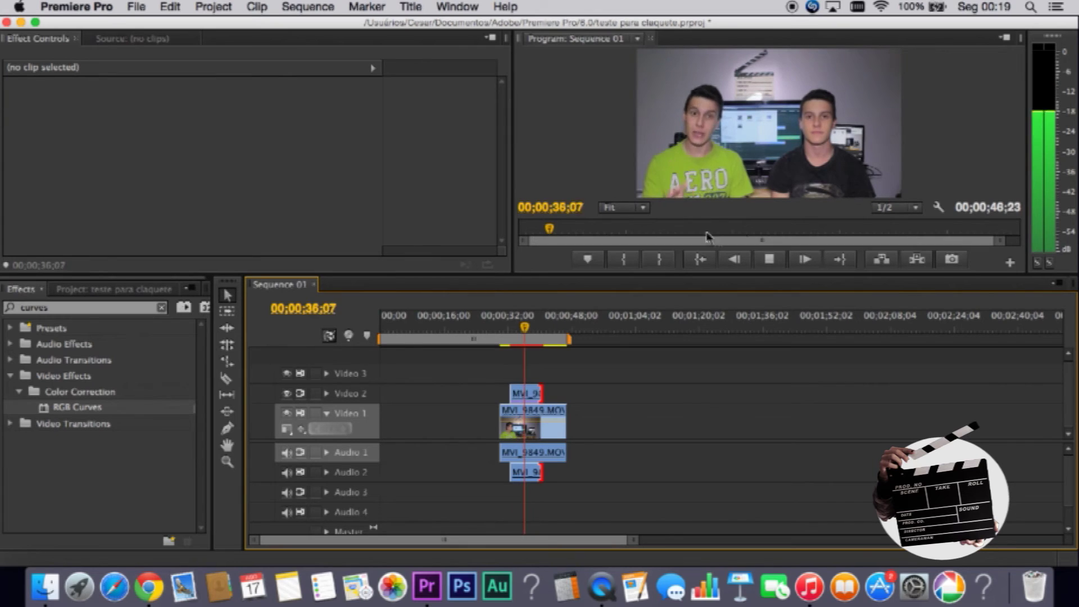
pyautogui.press('space')
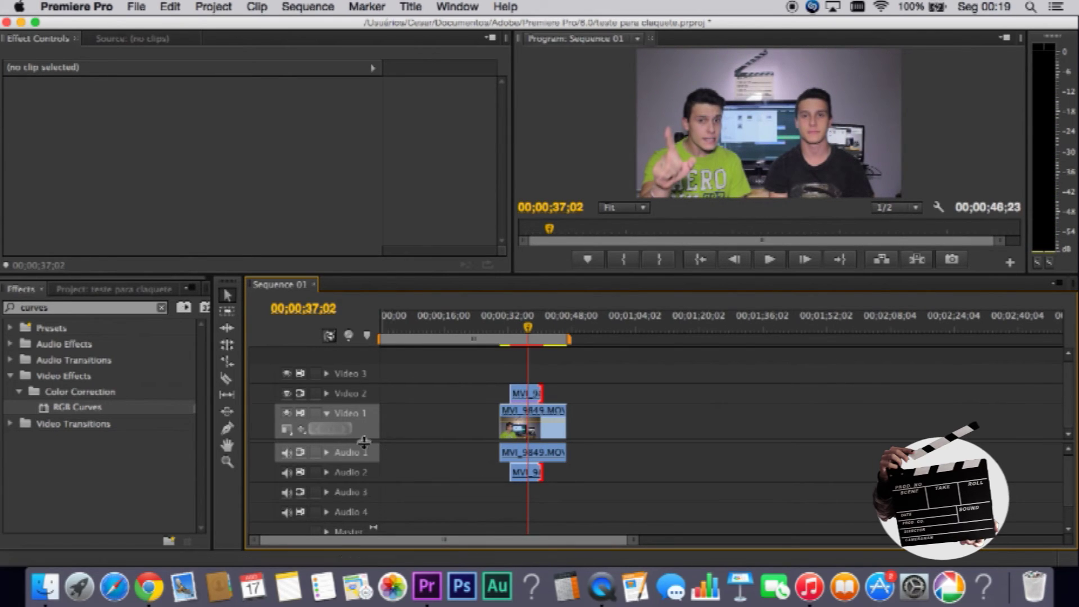
pyautogui.moveTo(394, 441); pyautogui.dragTo(393, 476)
pyautogui.click(508, 327)
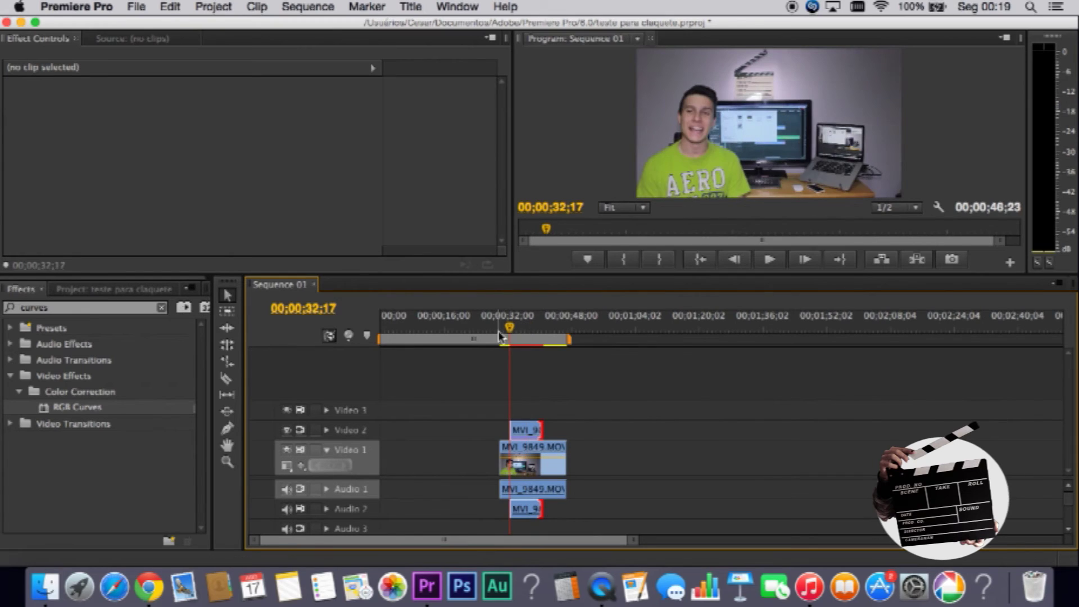
pyautogui.press('space')
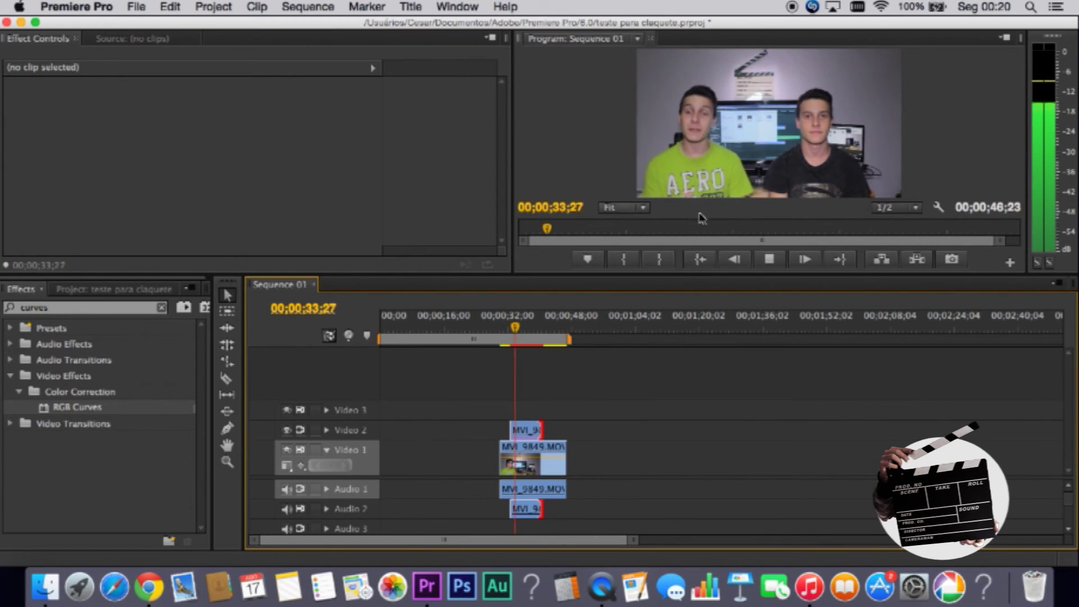
pyautogui.moveTo(511, 430); pyautogui.dragTo(500, 429)
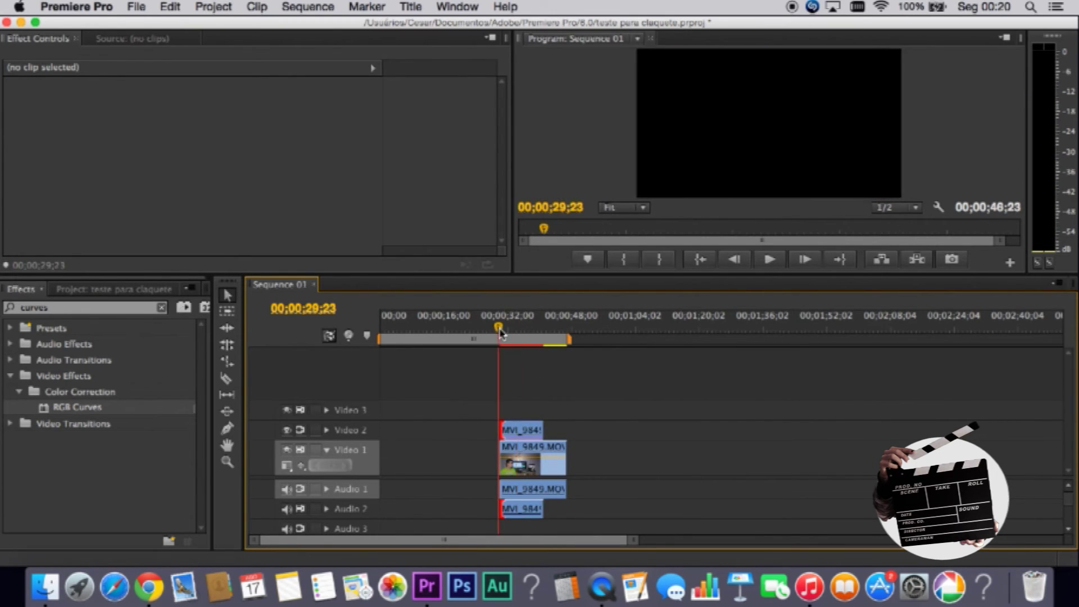
pyautogui.moveTo(521, 312); pyautogui.dragTo(508, 313)
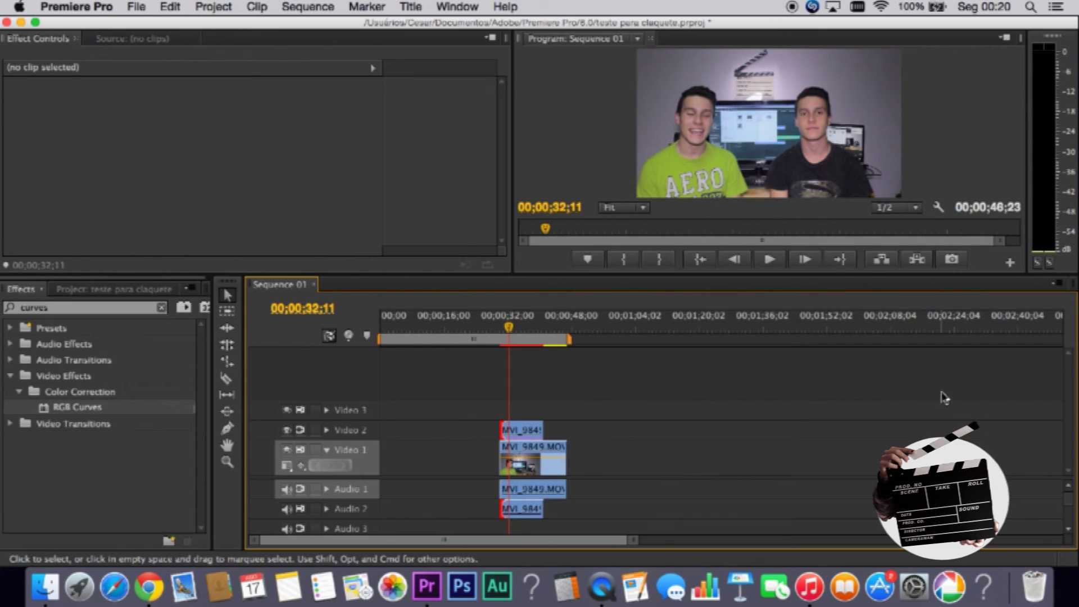
# Trim the Video 1 clip's end to meet the top take, making the sequence 00;00;40;29.
pyautogui.moveTo(566, 456); pyautogui.dragTo(544, 455)
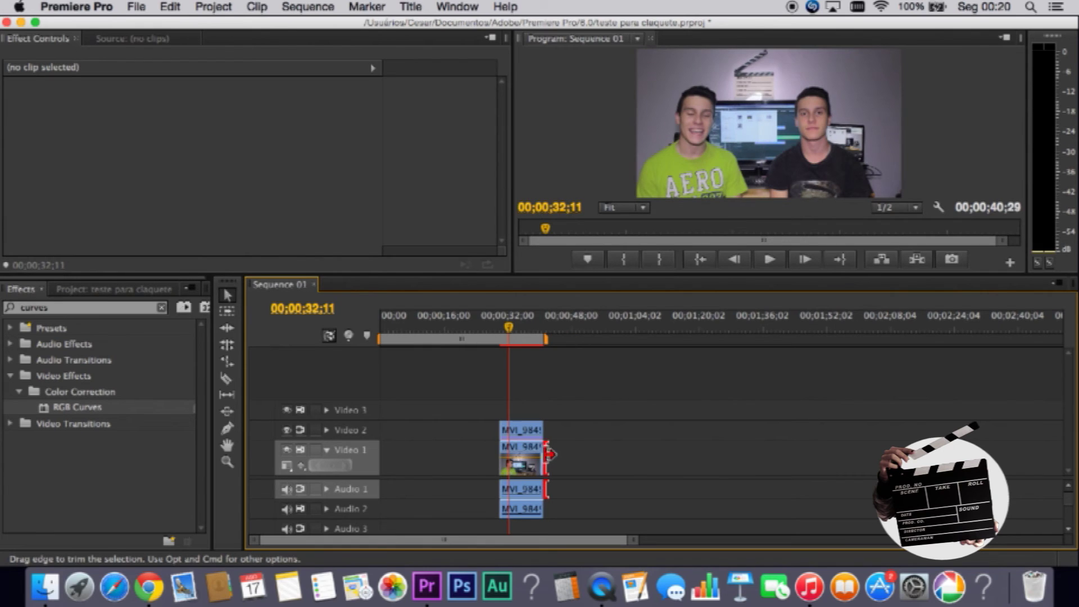